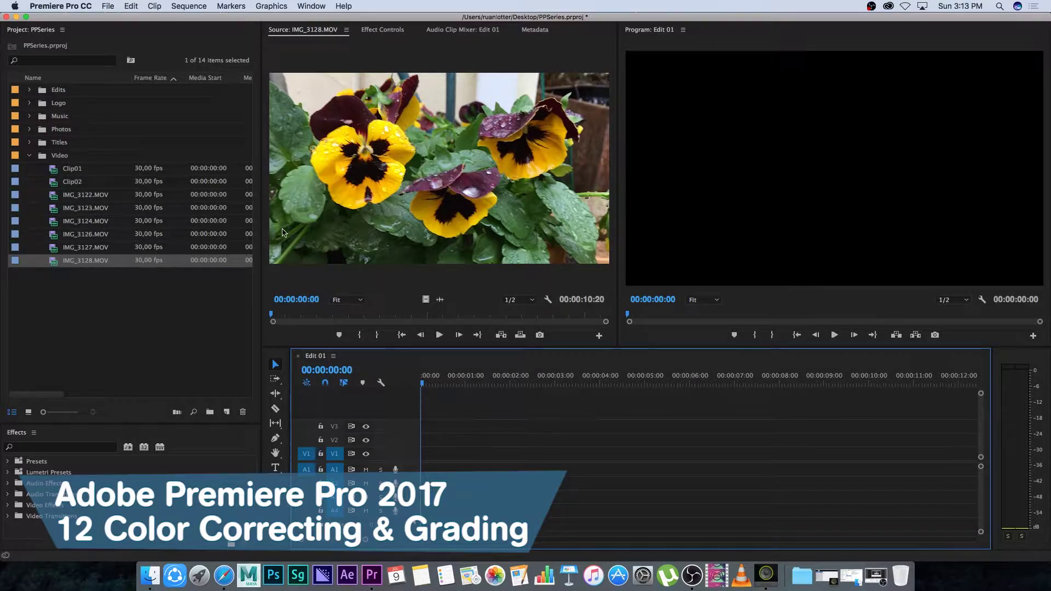
Place IMG_3128.MOV on the Edit 01 timeline and move the playhead to 00:00:02:09
left_click_drag(60, 264, 422, 453)
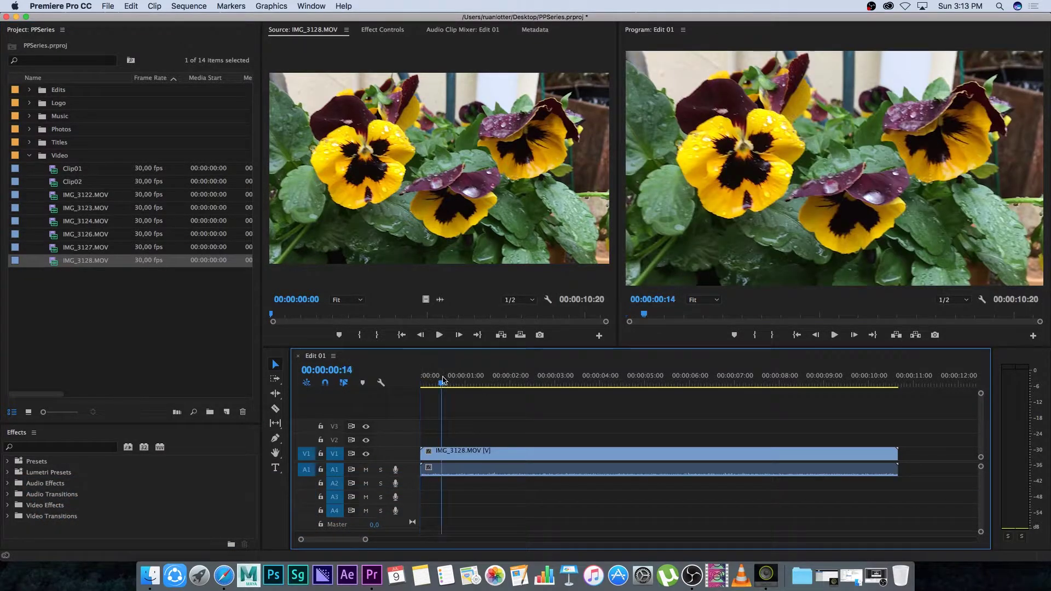
left_click_drag(443, 376, 524, 376)
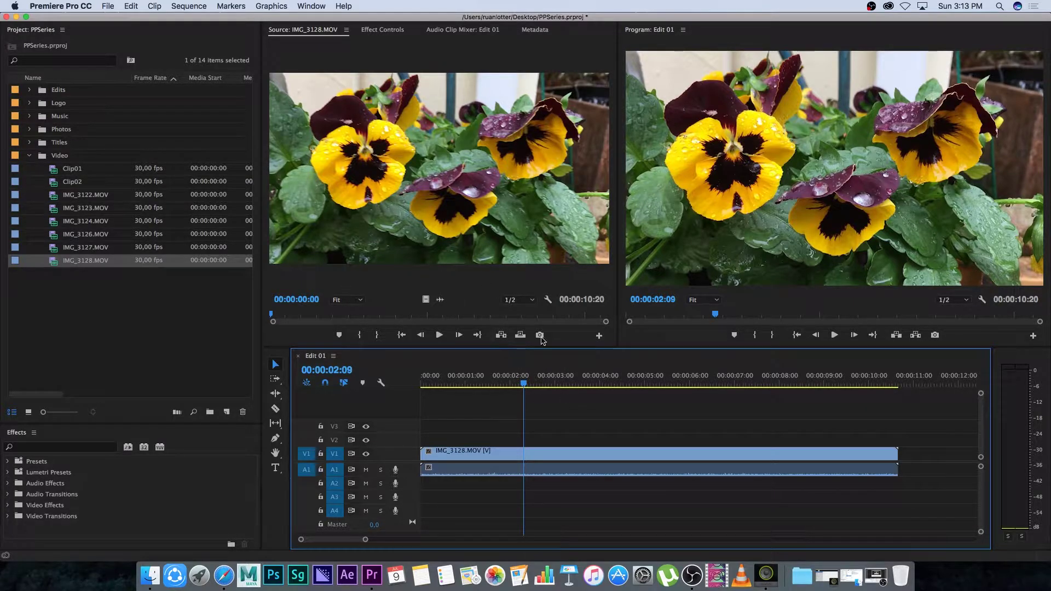
Switch to the Color workspace, zoom the timeline out, and select the pansy clip for Lumetri grading
left_click(312, 6)
mouse_move(323, 19)
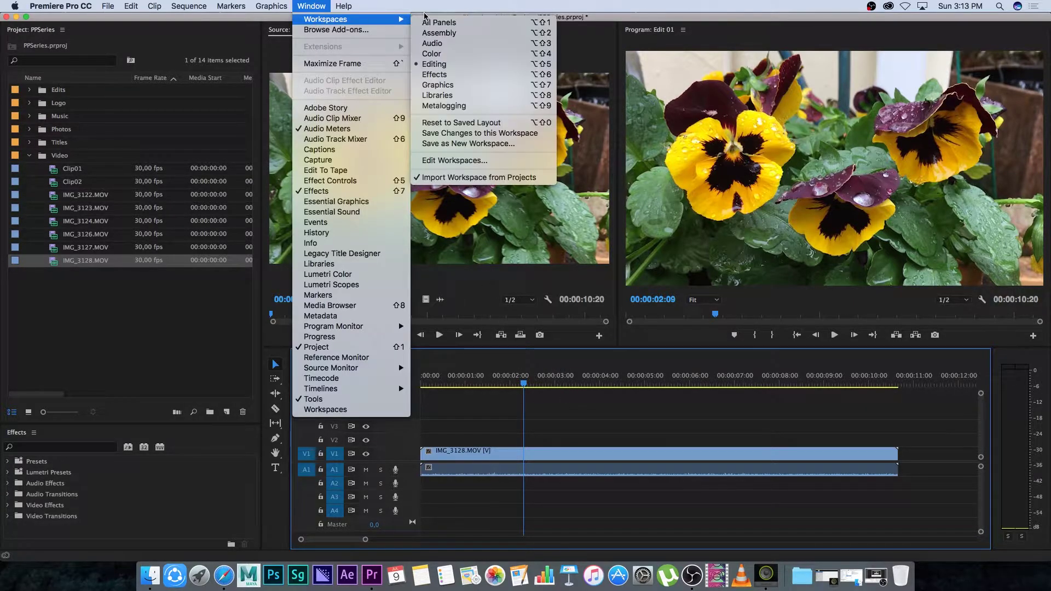
left_click(435, 55)
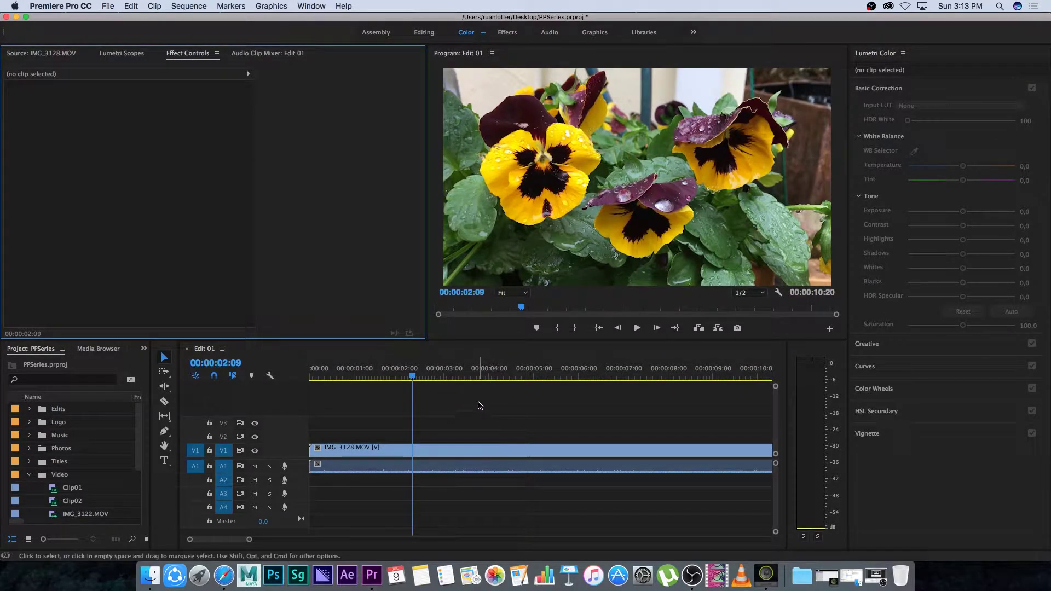
left_click(257, 539)
left_click_drag(250, 540, 298, 541)
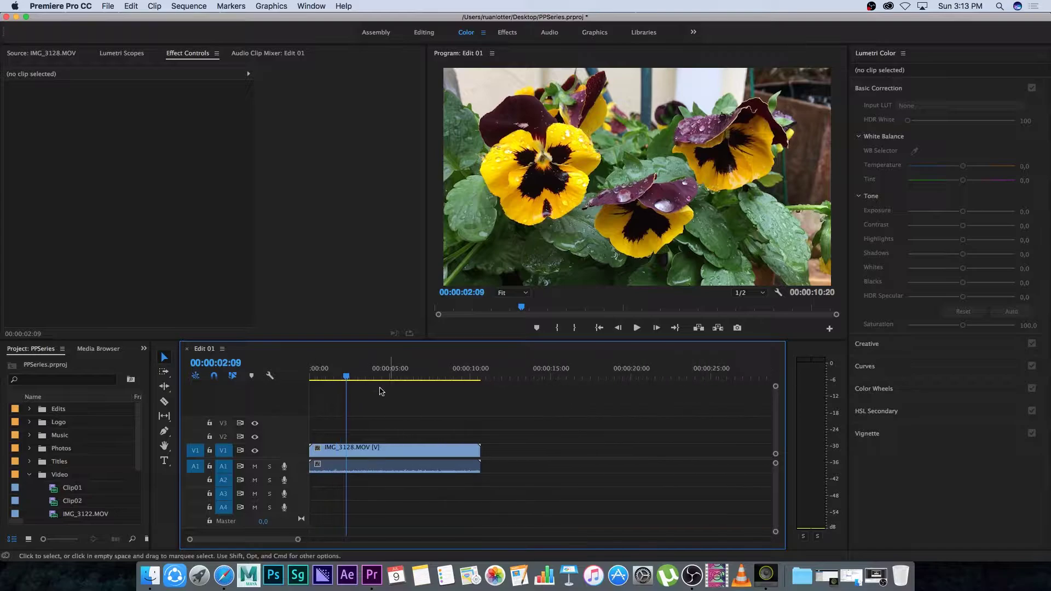
left_click(361, 452)
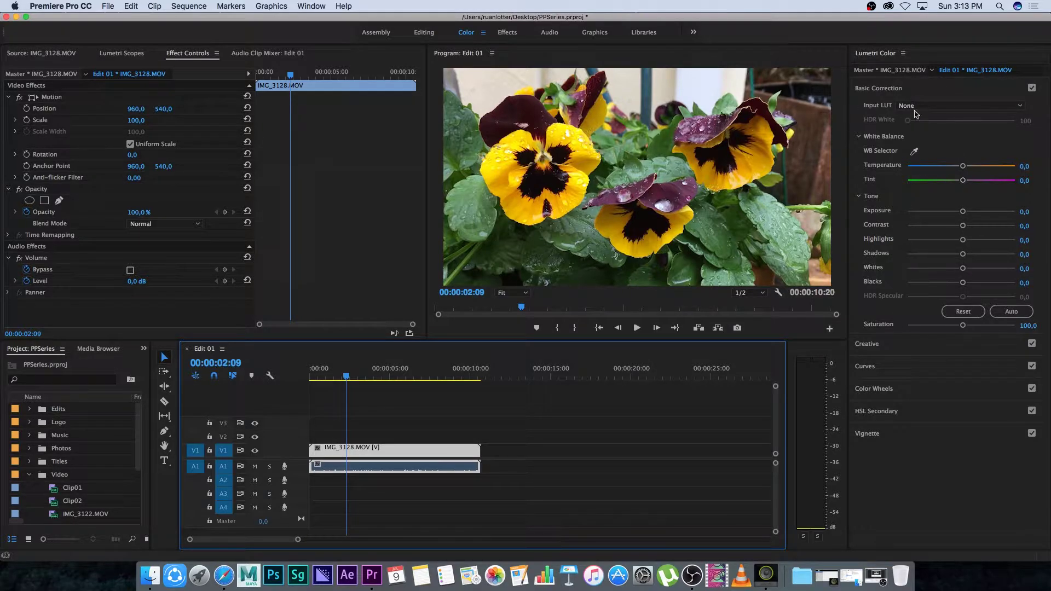
left_click(883, 90)
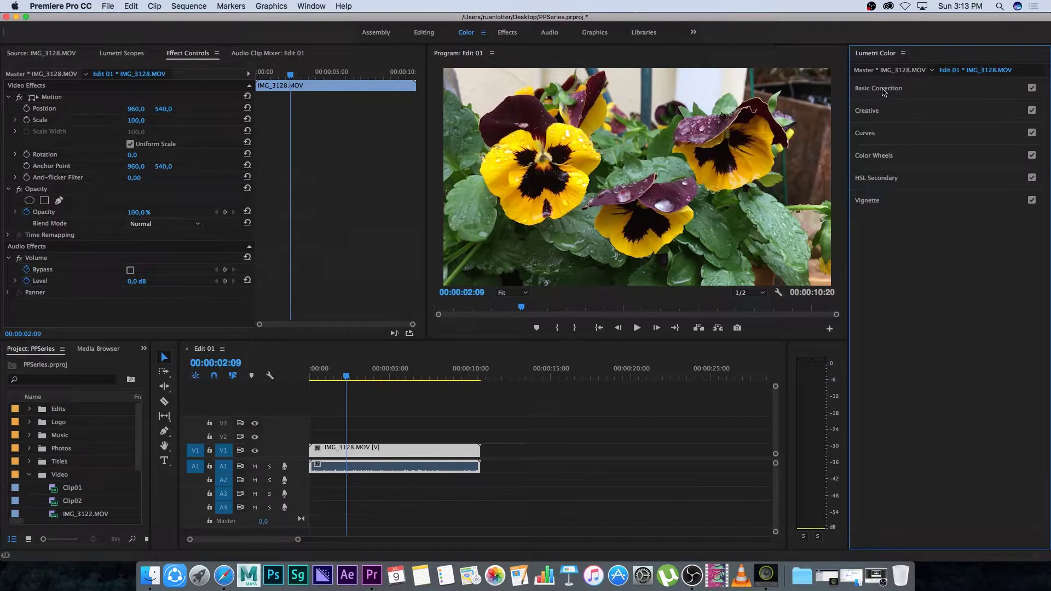
Try Temperature and Tint adjustments in Basic Correction, then reset both to 0
left_click(874, 90)
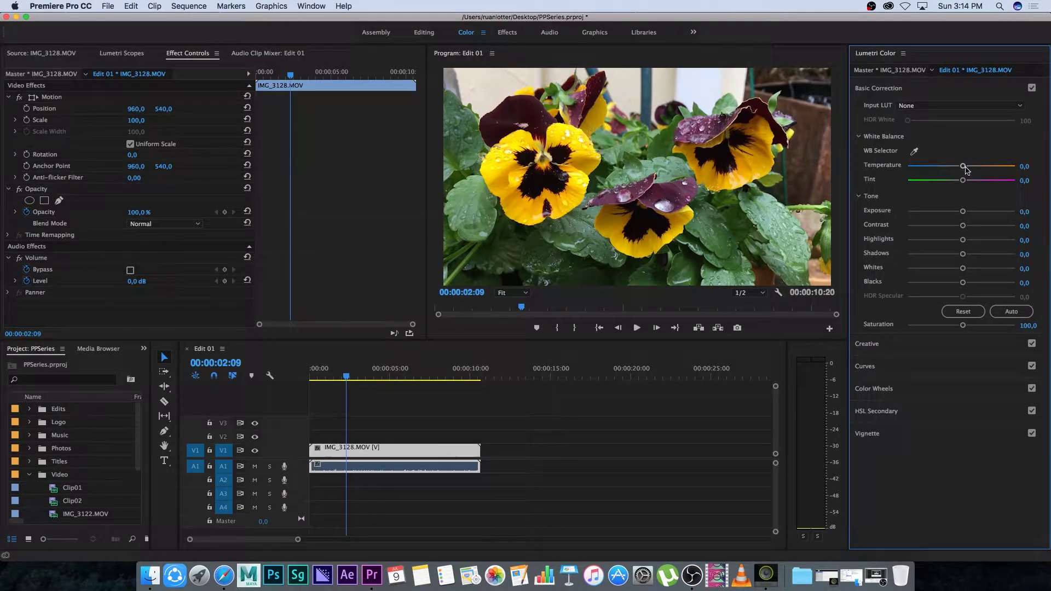
mouse_move(964, 165)
left_mouse_down()
mouse_move(921, 168)
mouse_move(1005, 166)
mouse_move(916, 166)
mouse_move(964, 167)
left_mouse_up()
left_click(1025, 166)
type("0")
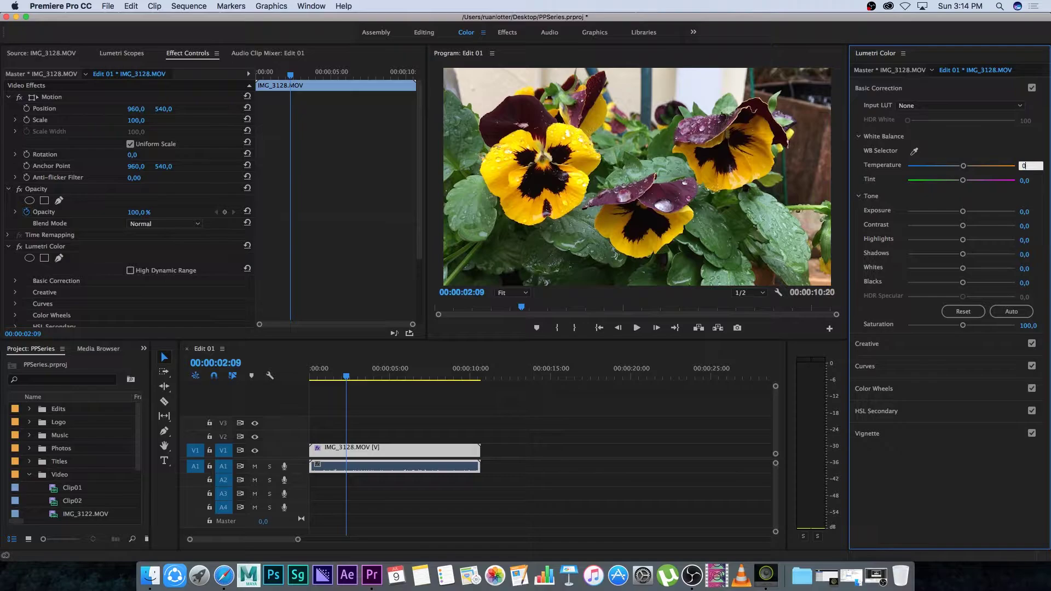
key("Return")
left_click_drag(964, 181, 1007, 182)
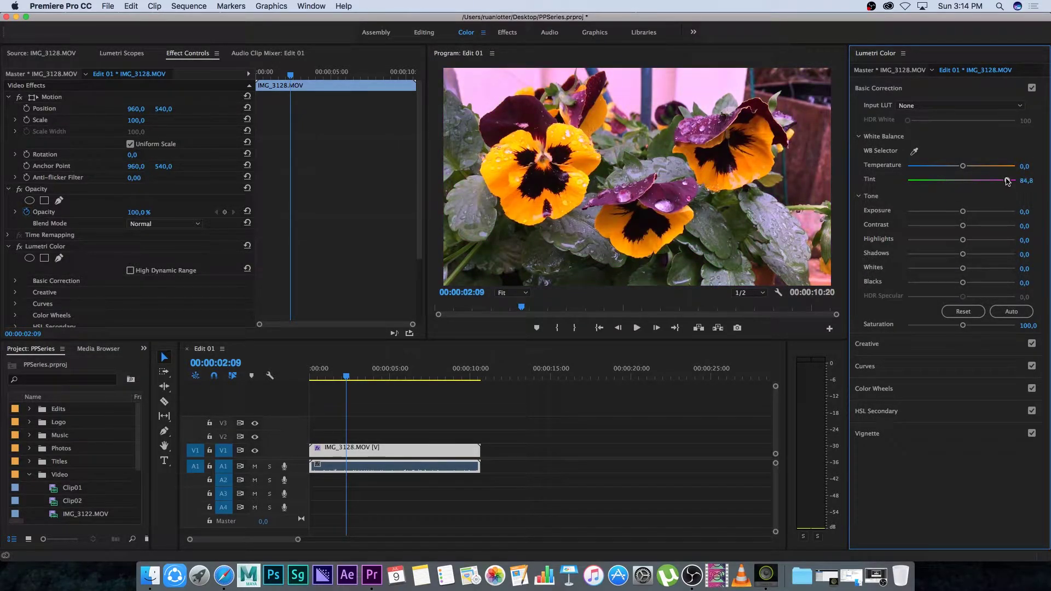
left_click(1026, 180)
type("0")
key("Return")
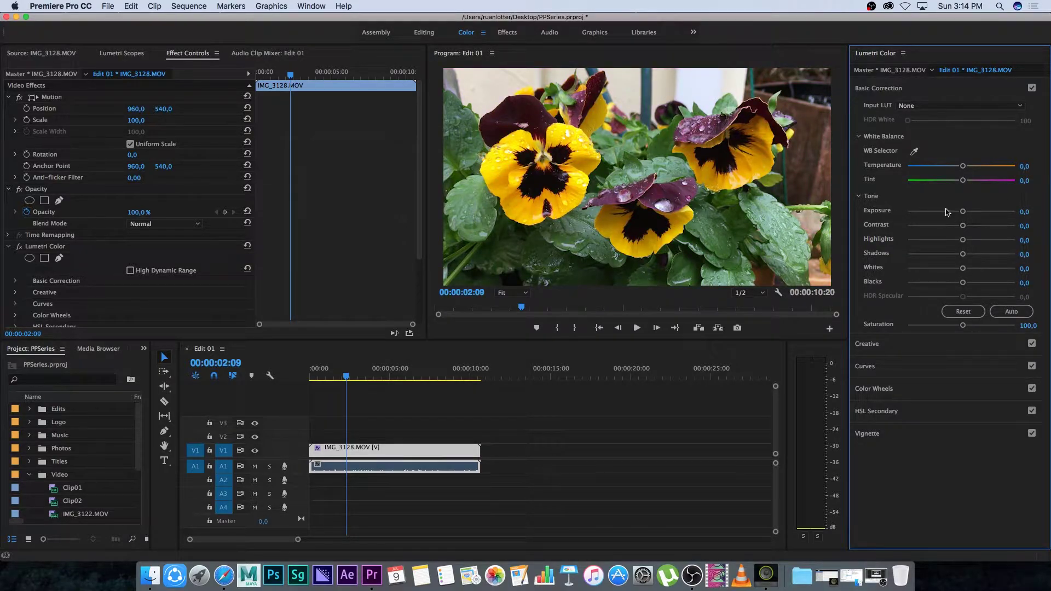
Try Exposure at 1,3, then reset it back to 0
mouse_move(964, 212)
left_mouse_down()
mouse_move(983, 211)
mouse_move(950, 211)
left_mouse_up()
left_click(1025, 211)
type("1,3")
key("Return")
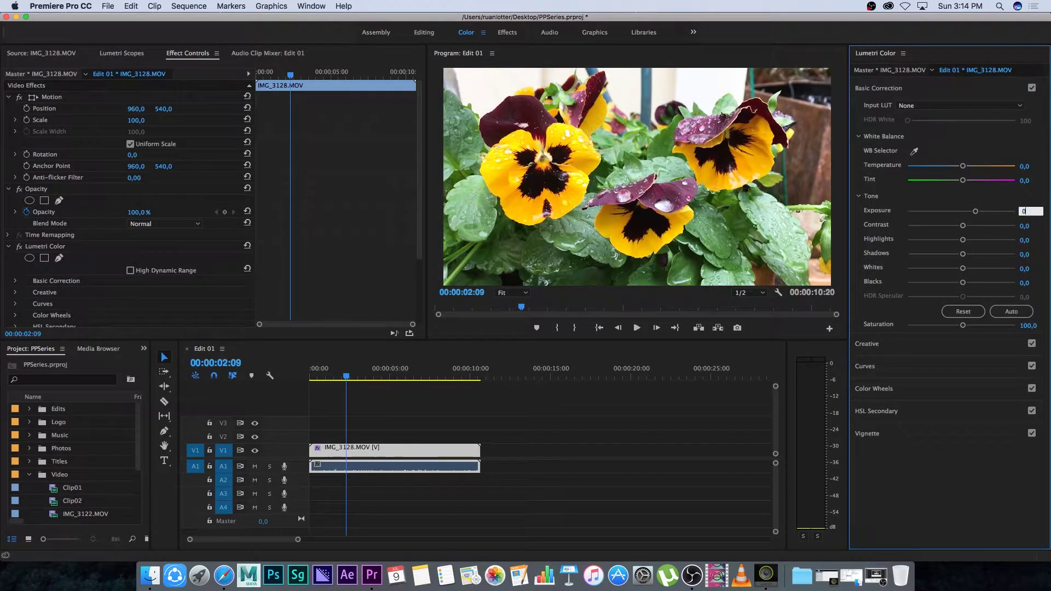
type("0")
key("Return")
Set tone to Contrast 60.4, Highlights -13.7, Shadows 59.4, raised Whites and Blacks 2.5
left_click_drag(963, 226, 994, 254)
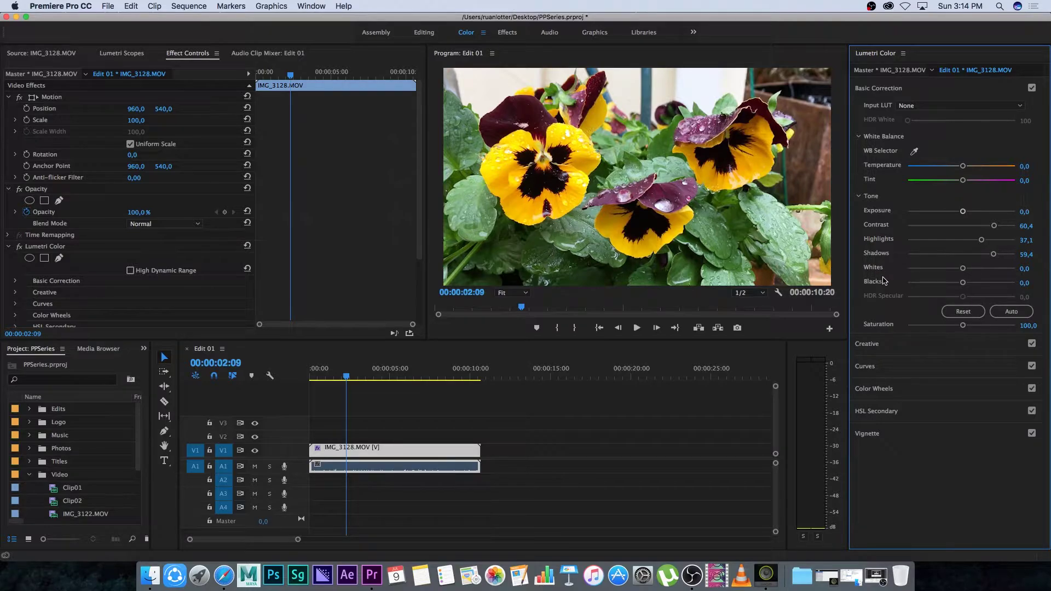
left_click_drag(982, 239, 954, 241)
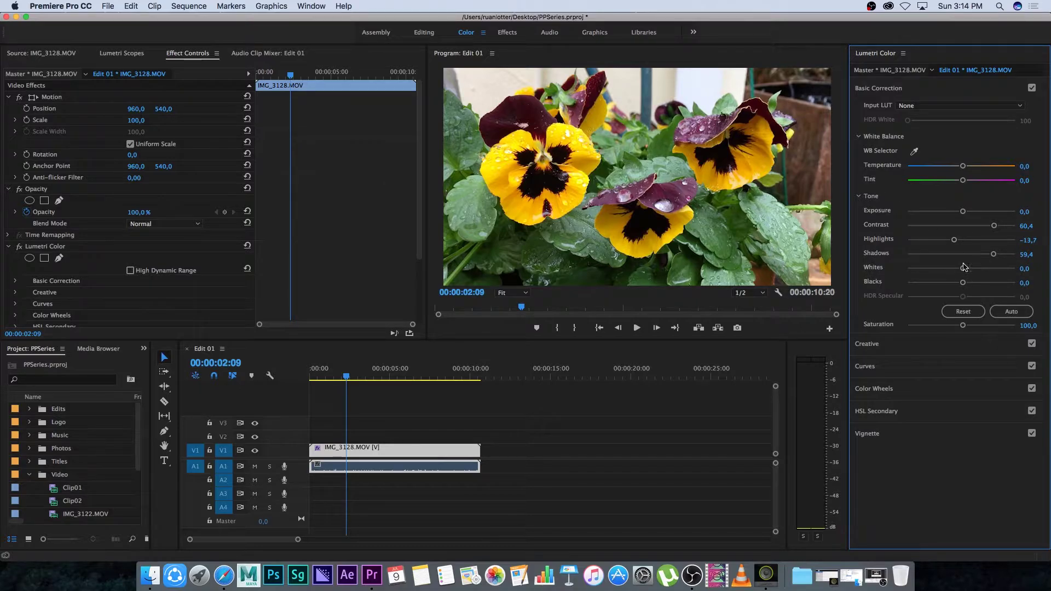
mouse_move(963, 269)
left_mouse_down()
mouse_move(999, 268)
mouse_move(939, 283)
mouse_move(962, 284)
left_mouse_up()
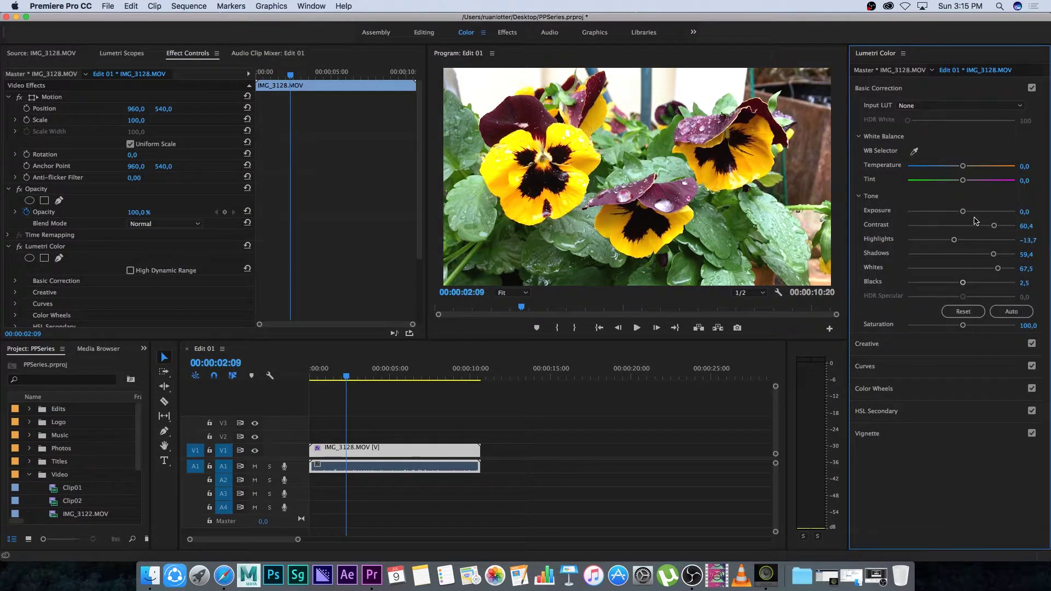
Set Creative to Faded Film 22.8, Sharpen 19.8, Vibrance 10.7 and Saturation 171.6
left_click(878, 90)
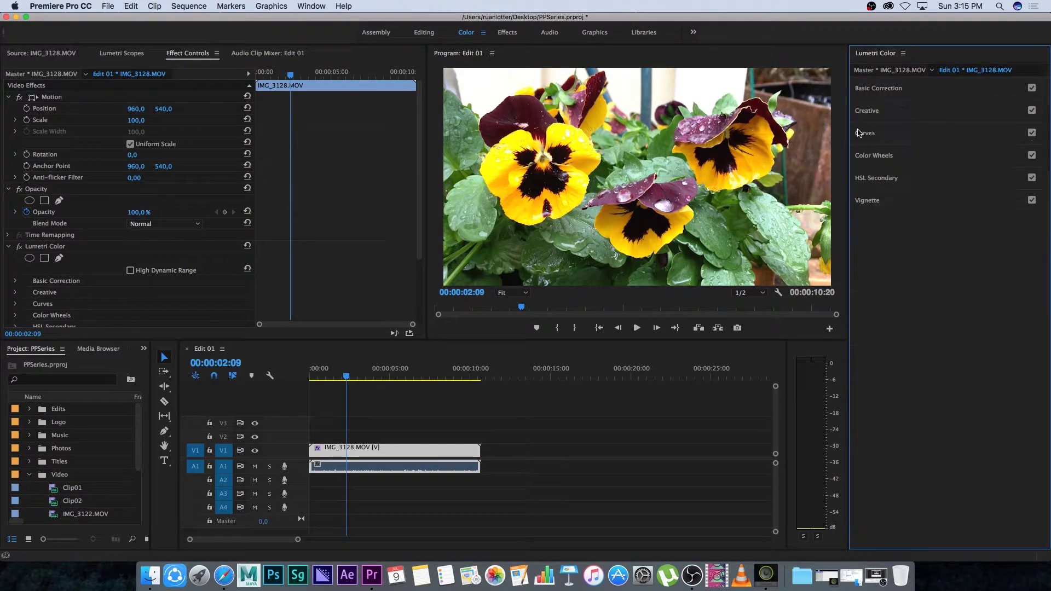
left_click(878, 111)
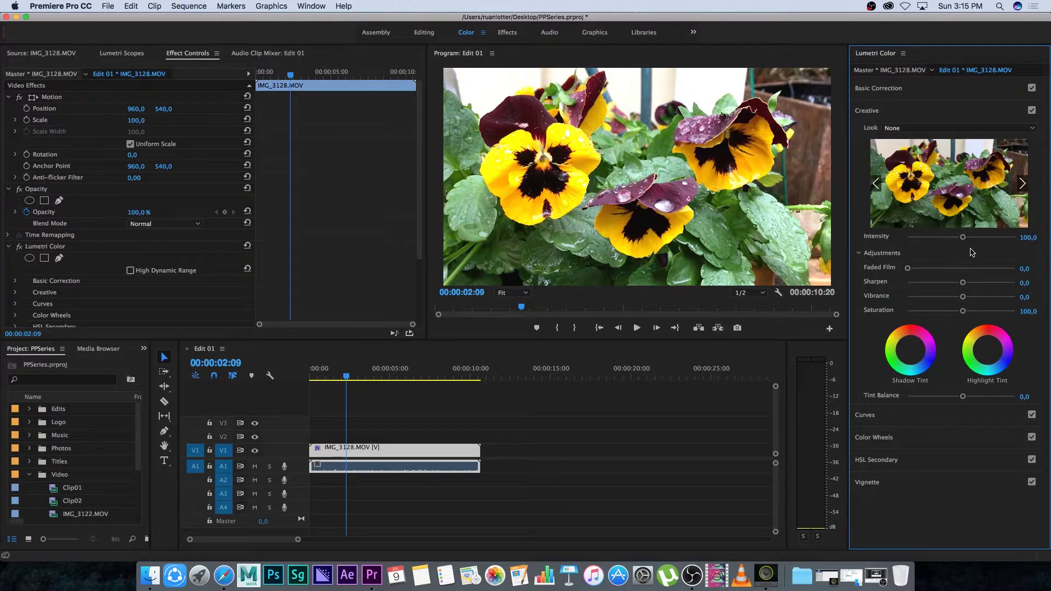
left_click_drag(908, 268, 1001, 312)
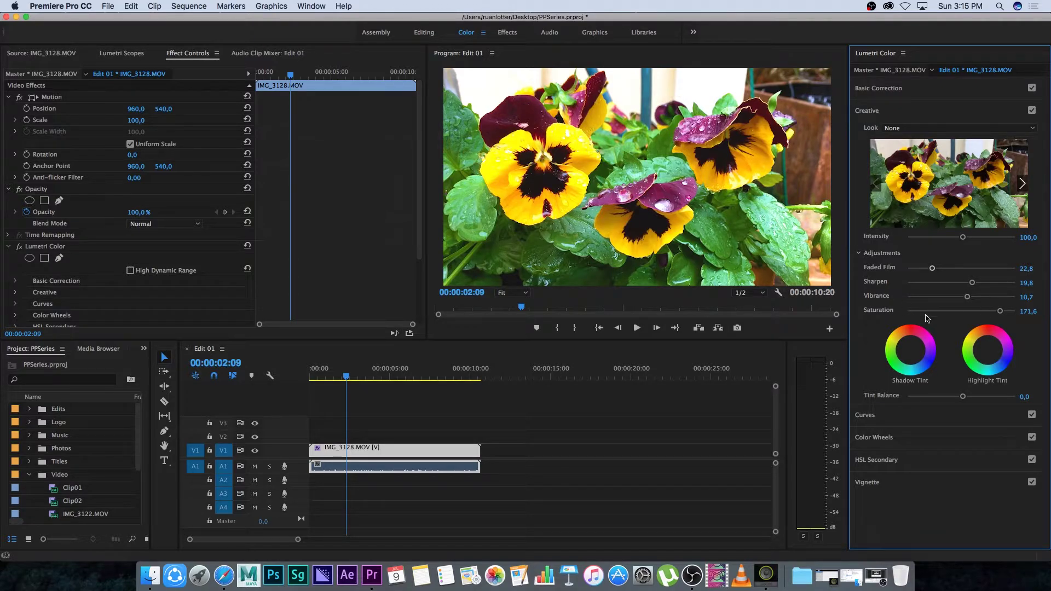
Shape the RGB curve into an S-curve with a lowered shadow point and raised highlight point
left_click(866, 416)
left_click_drag(922, 297, 920, 309)
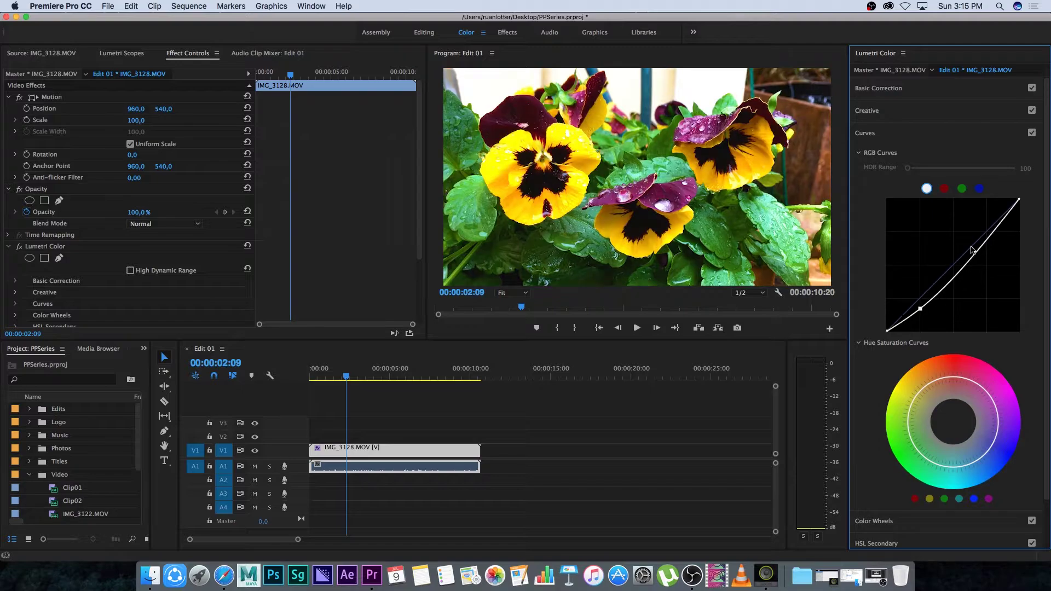
mouse_move(984, 252)
left_mouse_down()
mouse_move(958, 234)
mouse_move(922, 302)
mouse_move(915, 297)
mouse_move(985, 245)
mouse_move(978, 239)
left_mouse_up()
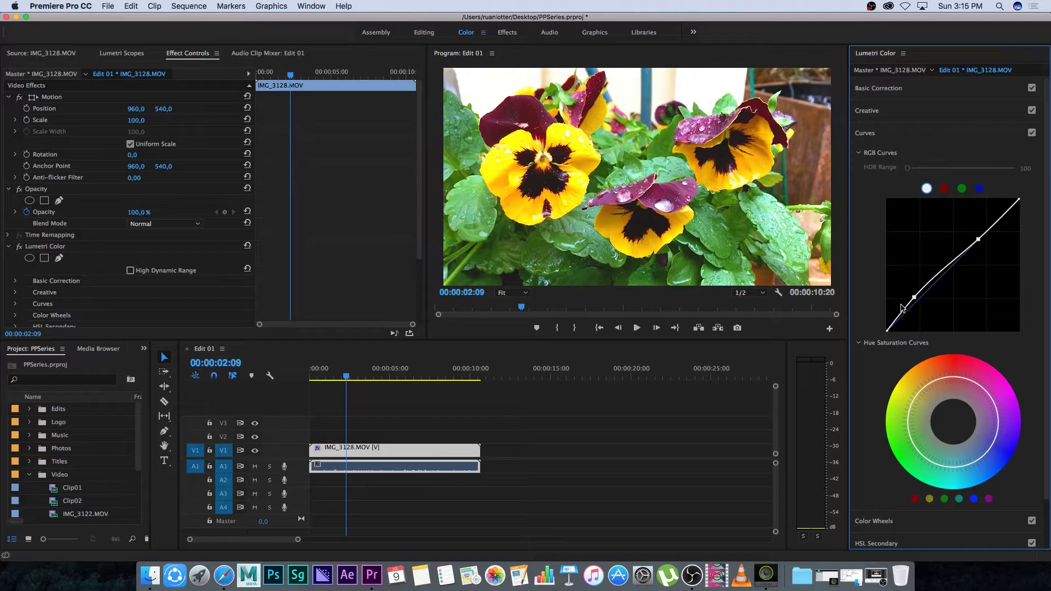
left_click_drag(915, 298, 924, 309)
left_click(873, 135)
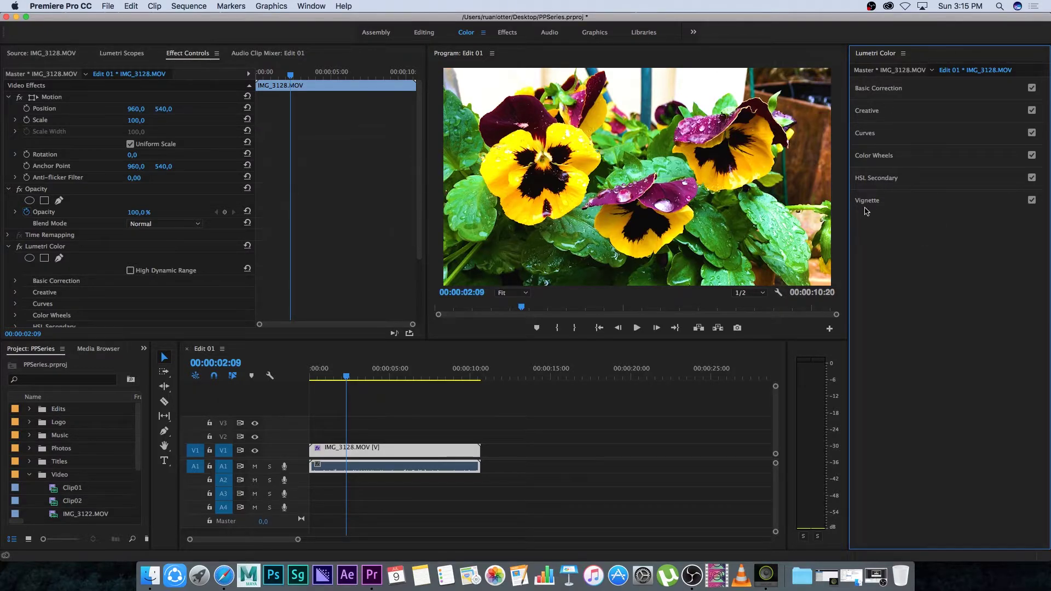
Apply a vignette with Amount -3.0, Midpoint 38.1, Roundness 1.5, Feather 59.4, then preview playback
left_click(876, 201)
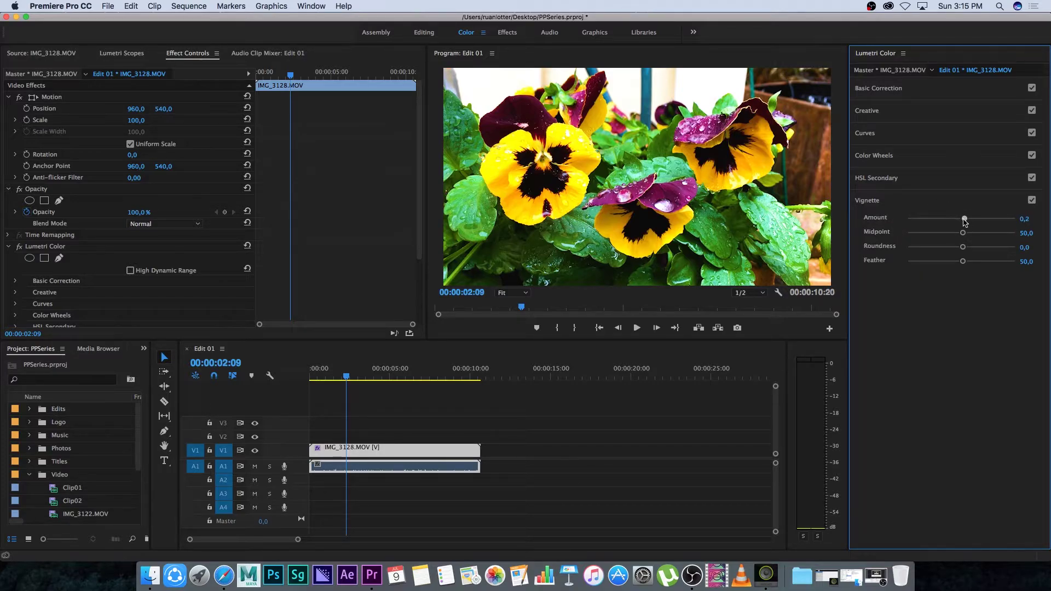
left_click_drag(964, 219, 904, 261)
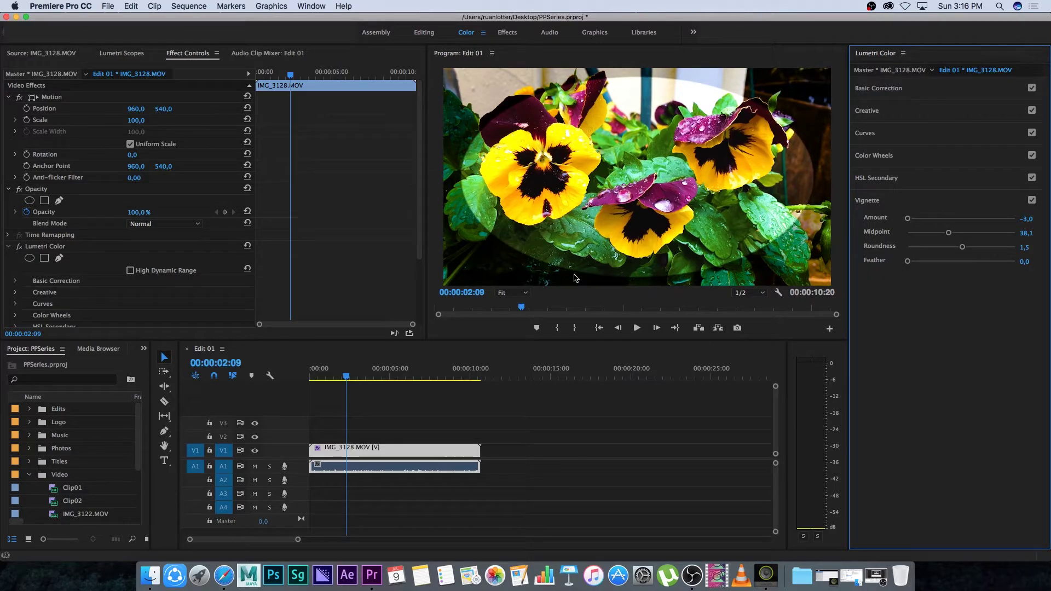
left_click_drag(907, 261, 972, 262)
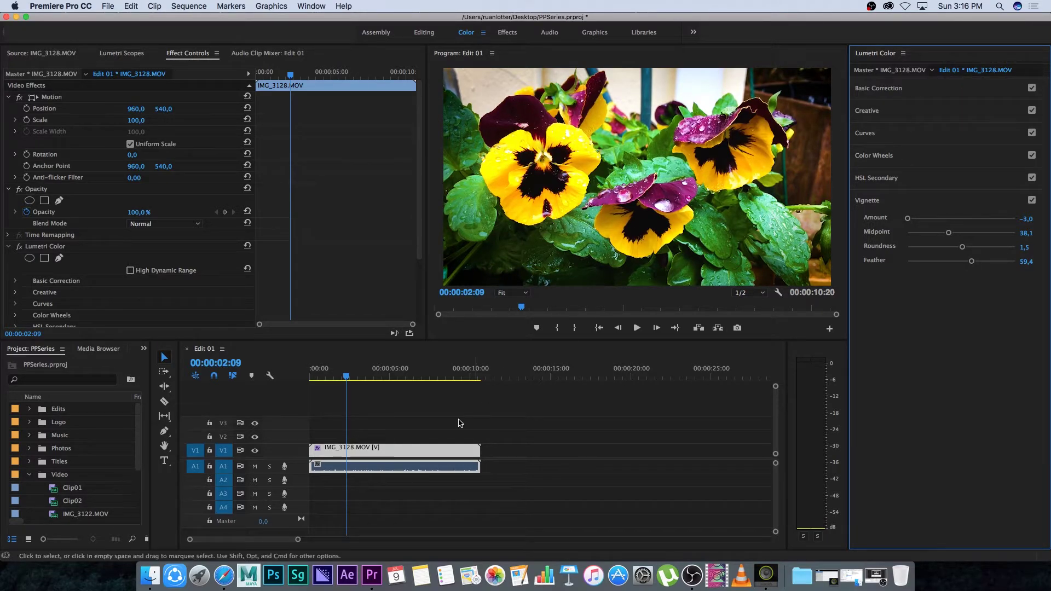
key("space")
left_click_drag(397, 412, 484, 415)
left_click(351, 375)
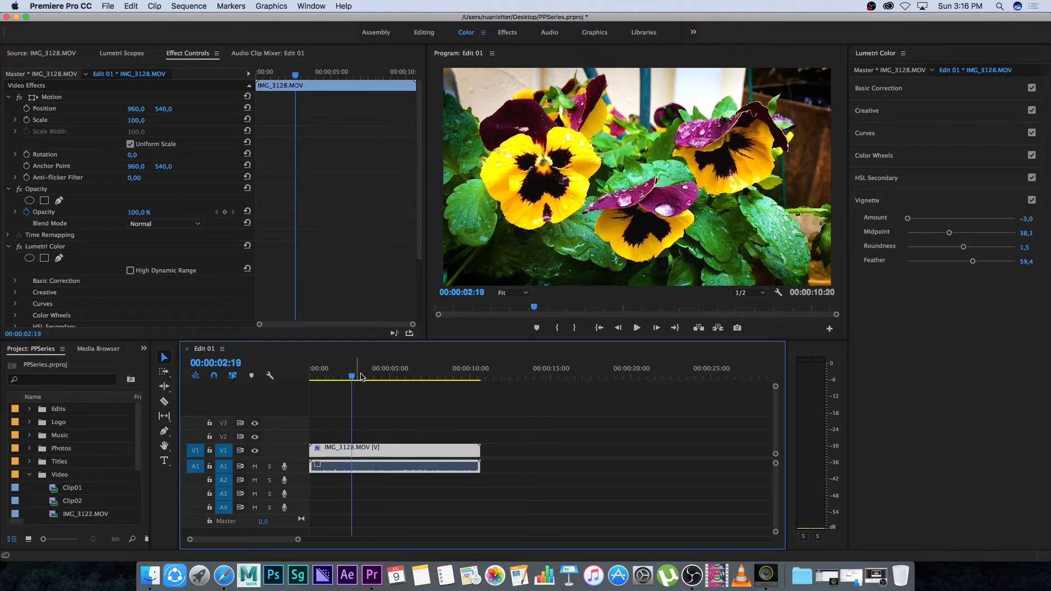
Switch to the Editing workspace and select the IMG_3128.MOV clip with the playhead at 00:00:05:12
left_click(312, 6)
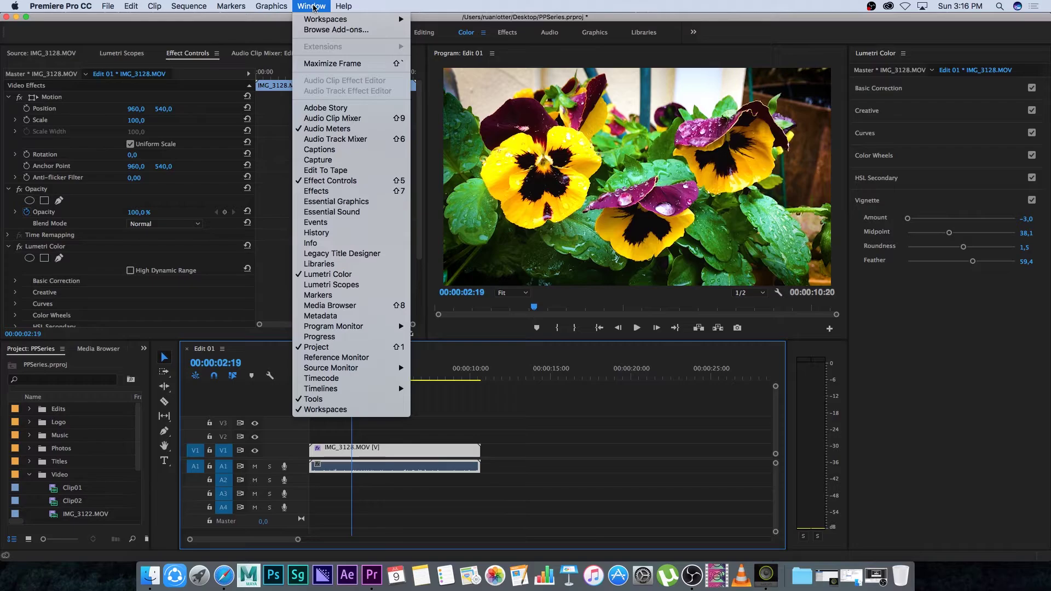
mouse_move(316, 22)
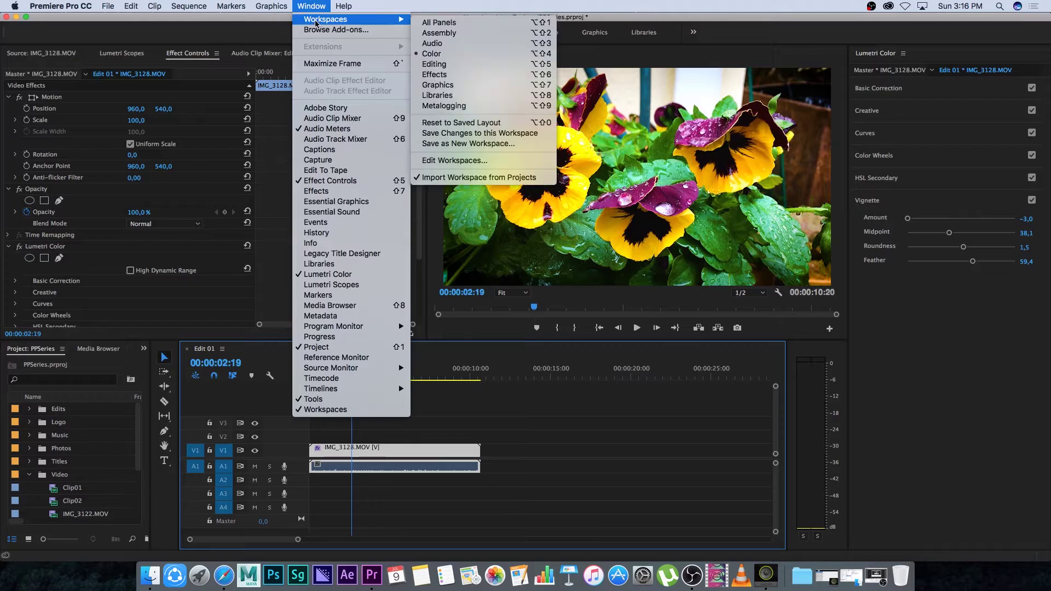
left_click(437, 66)
left_click_drag(463, 381, 507, 380)
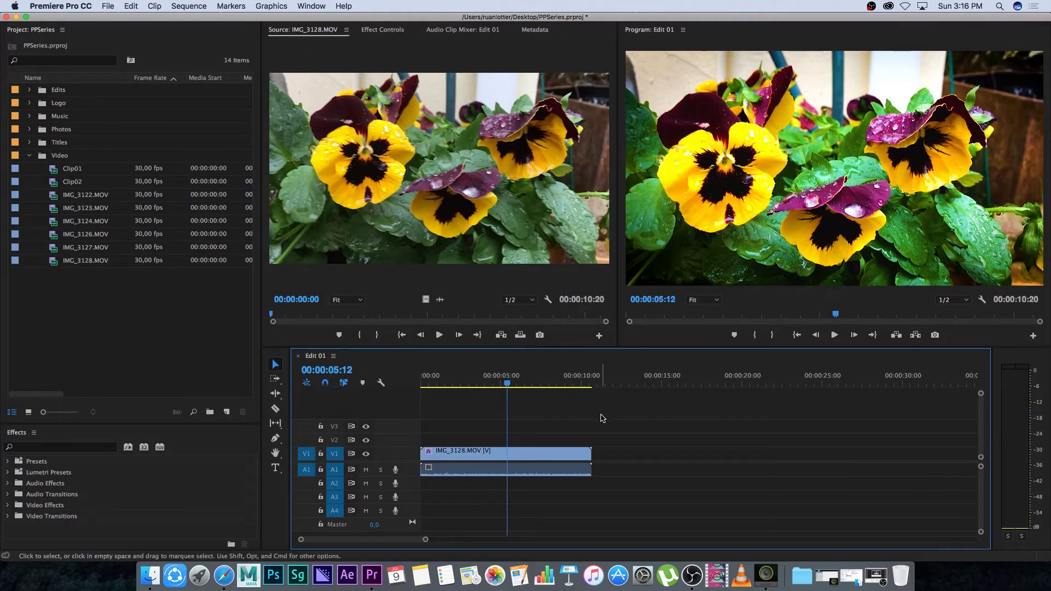
left_click(514, 459)
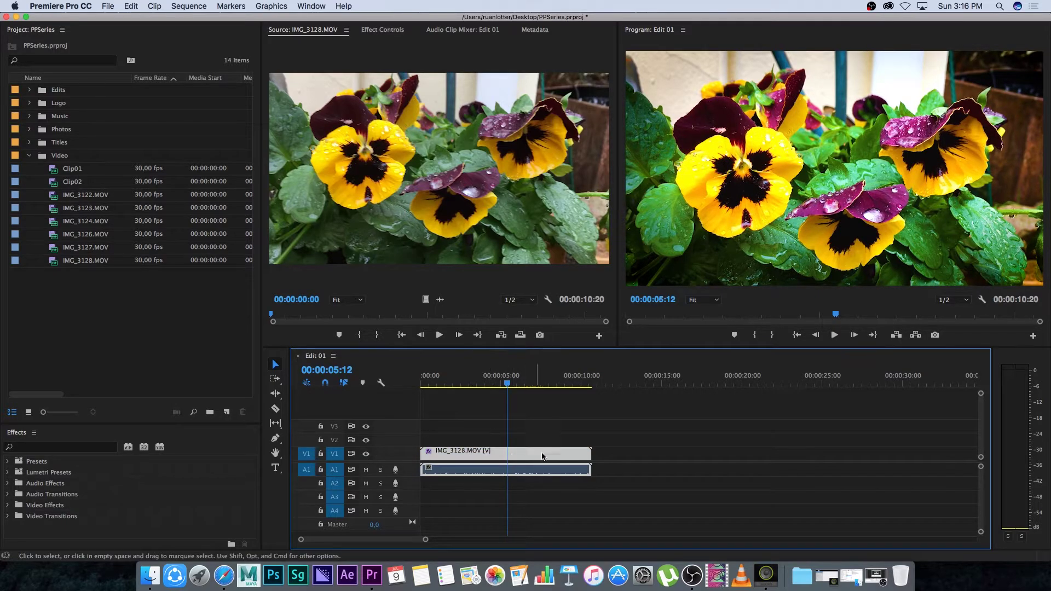
In Effect Controls, set Lumetri Basic Correction Temperature to -21.0
left_click(383, 29)
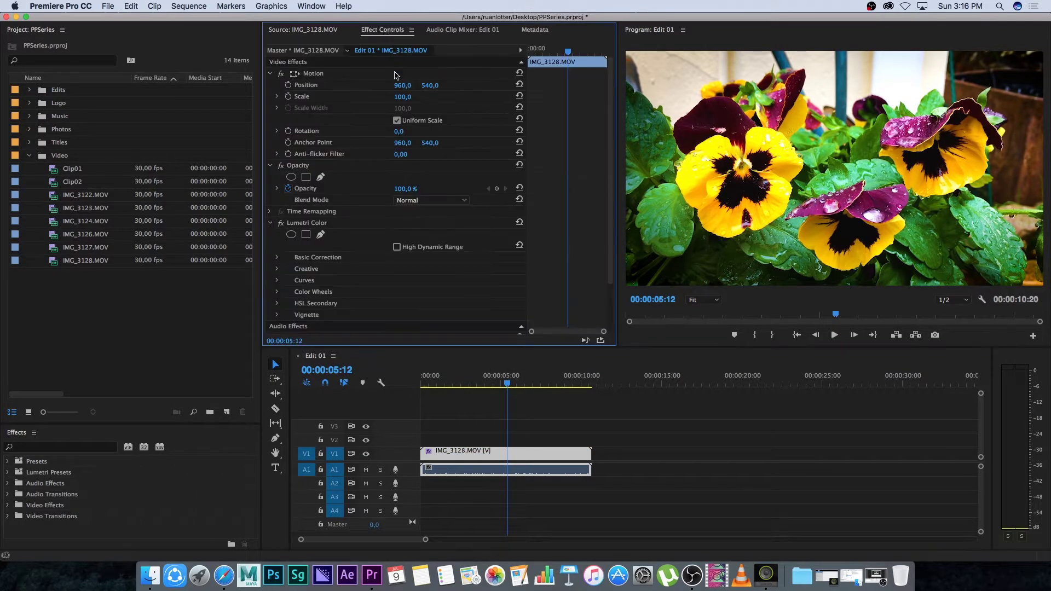
left_click(318, 224)
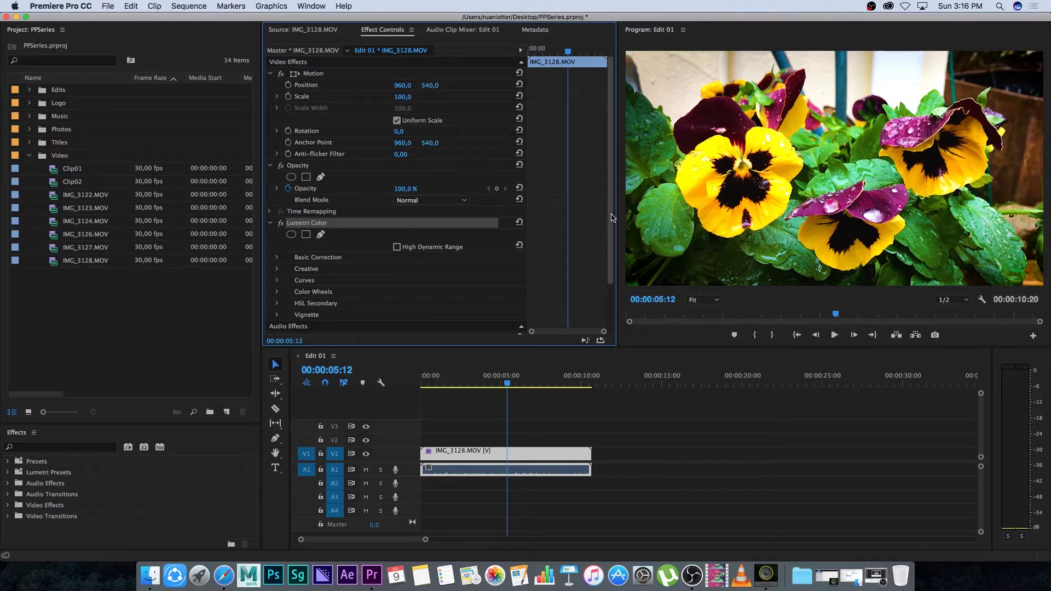
scroll(307, 219, "down", 2)
left_click(278, 201)
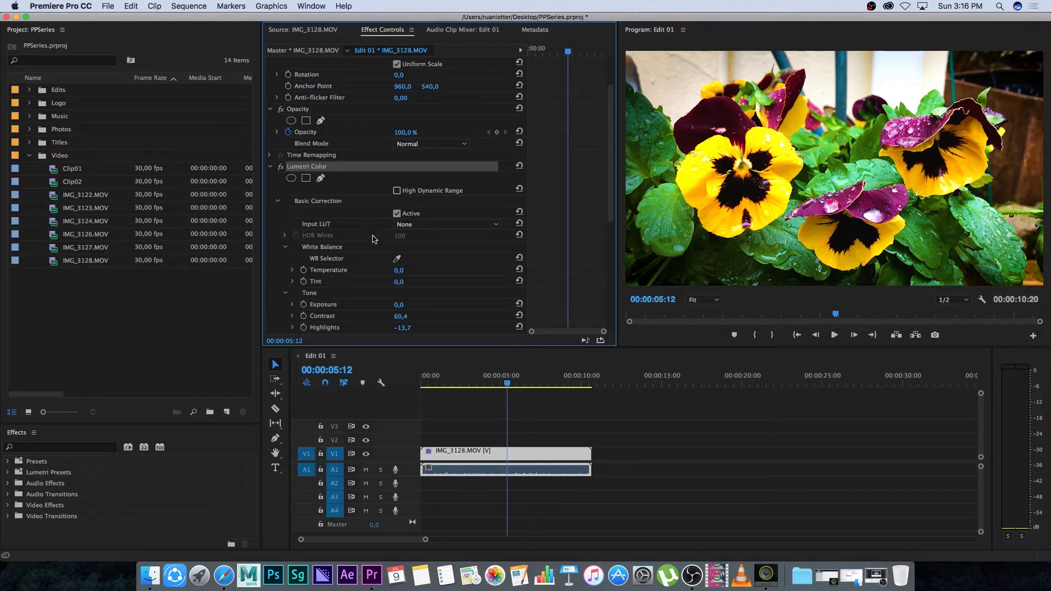
scroll(613, 211, "down", 3)
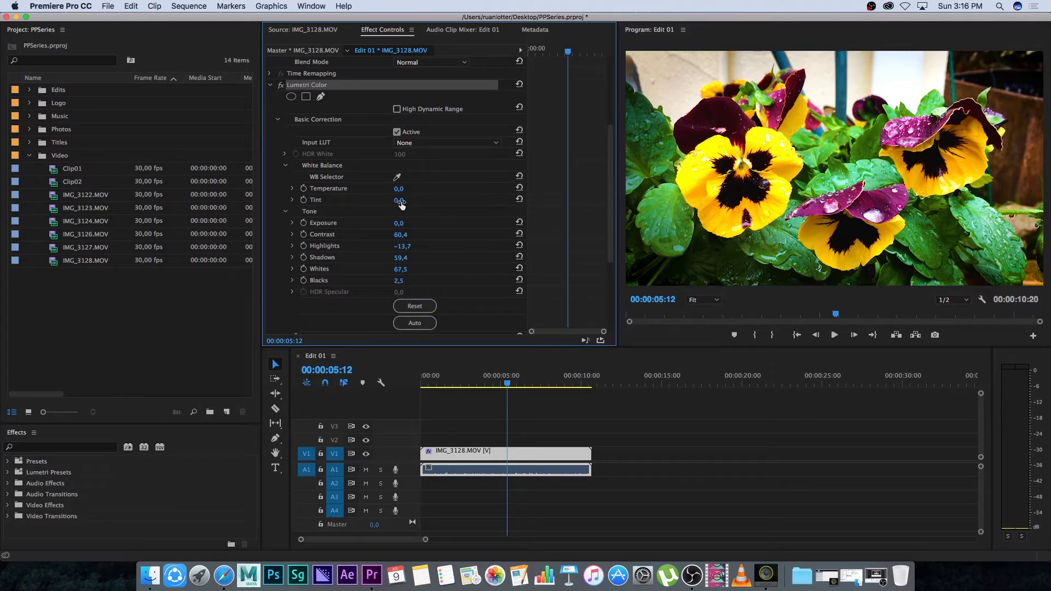
left_click_drag(399, 189, 388, 189)
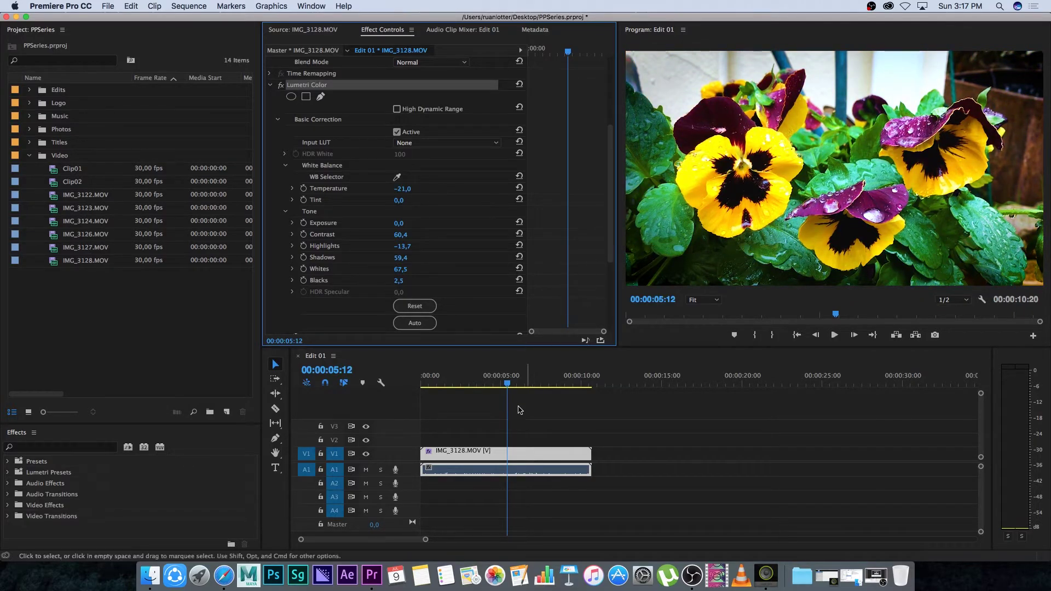
scroll(610, 190, "up", 3)
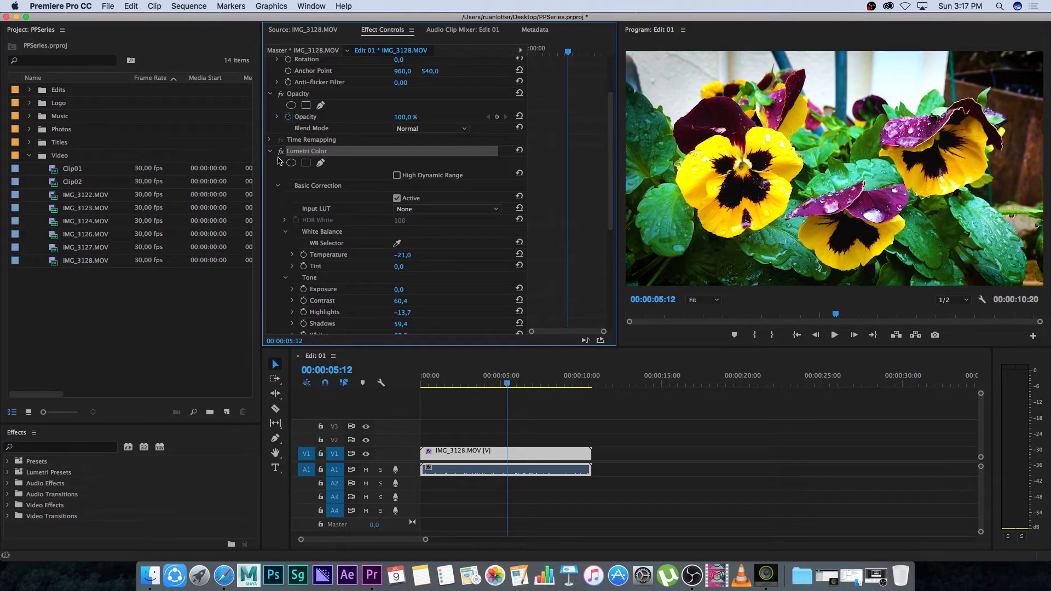
left_click(271, 153)
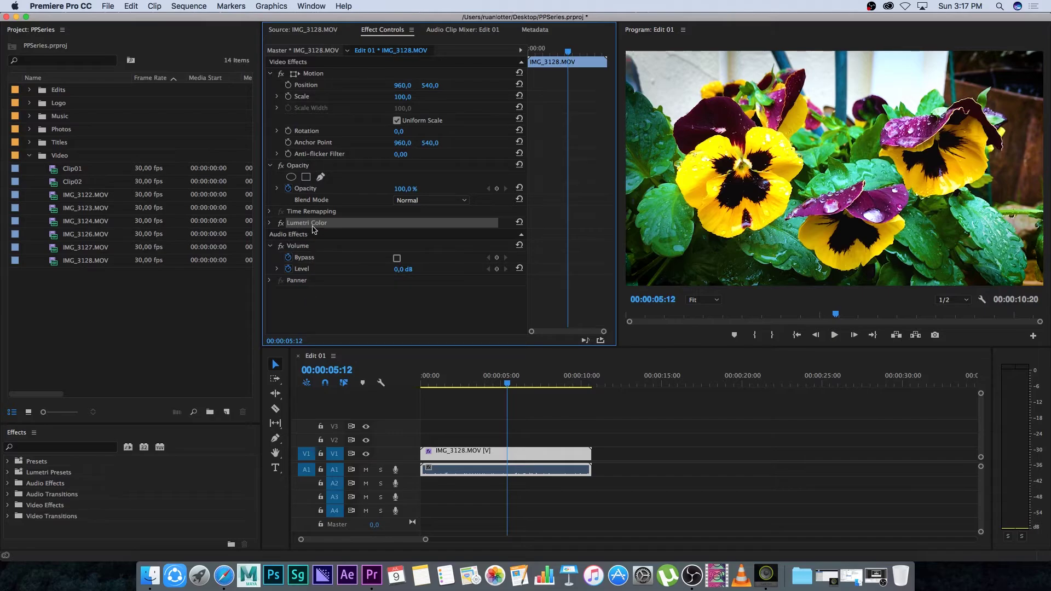
left_click(321, 306)
left_click(306, 224)
key("Delete")
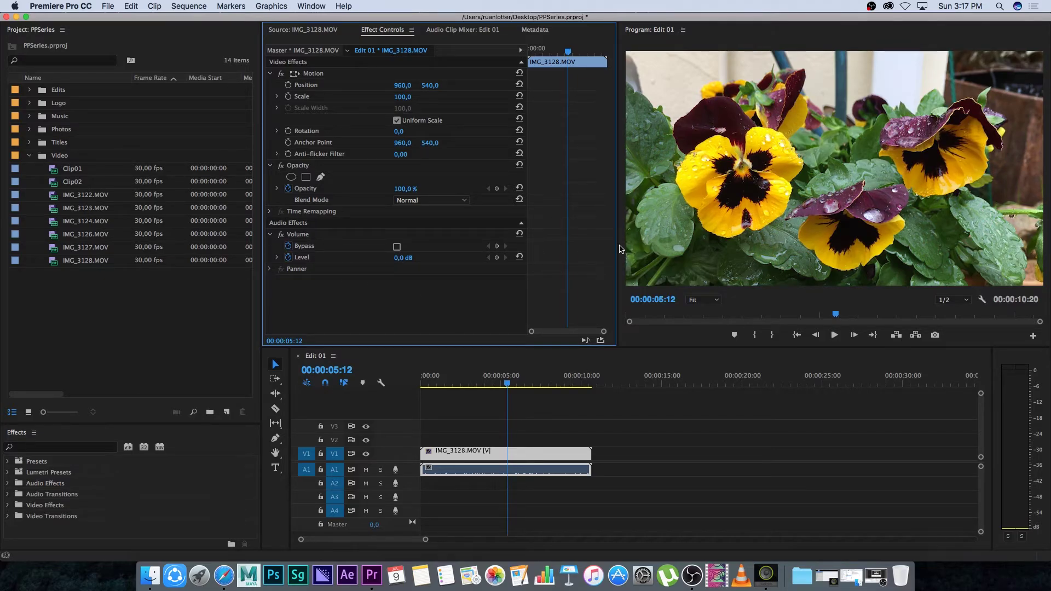
key("super+z")
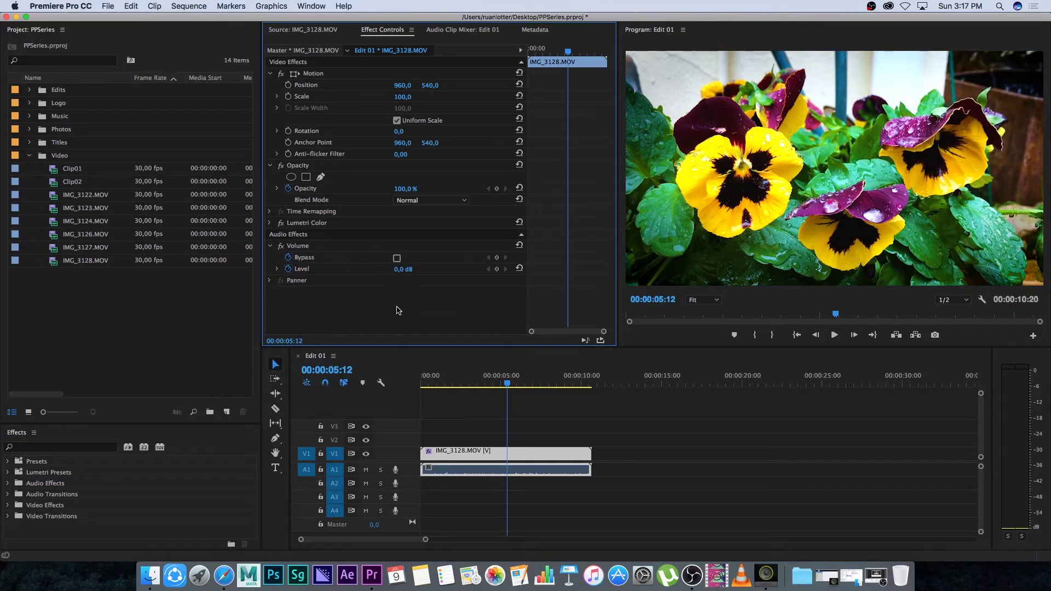
left_click(281, 224)
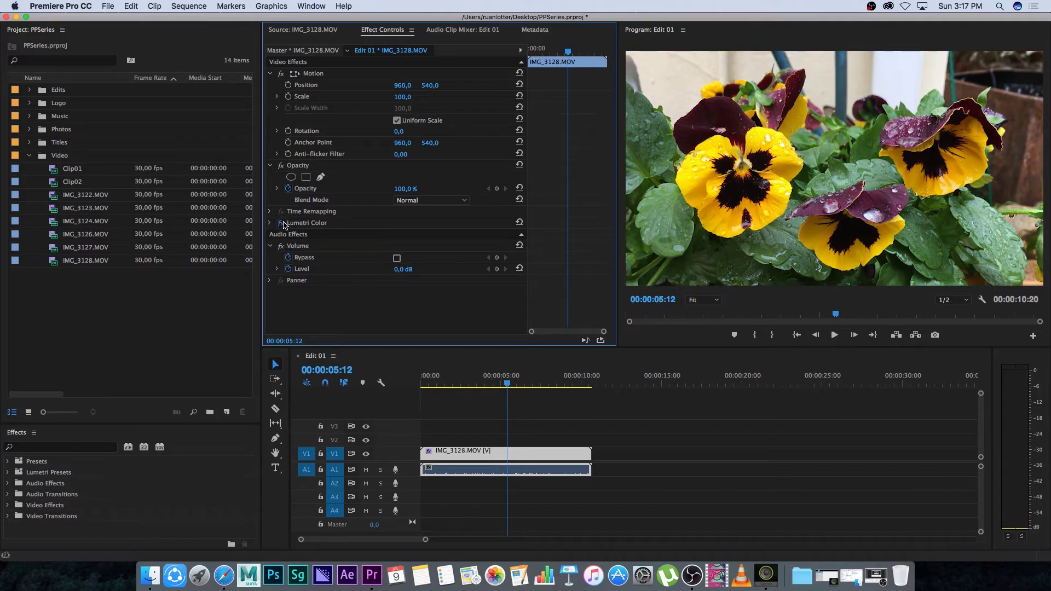
left_click(281, 223)
left_click(281, 223)
left_click(281, 223)
left_click_drag(507, 383, 482, 383)
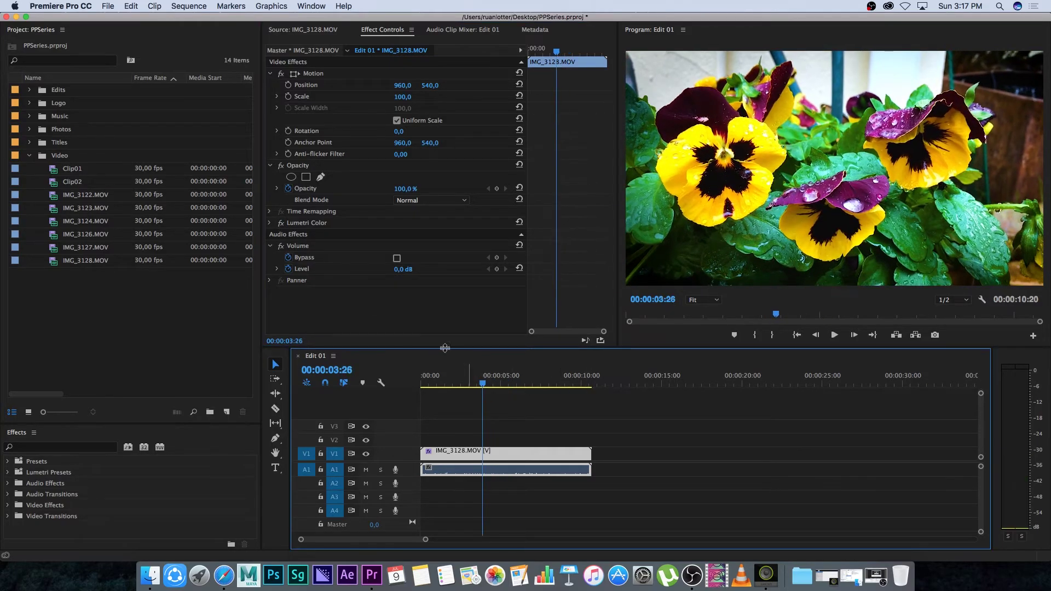
left_click(281, 223)
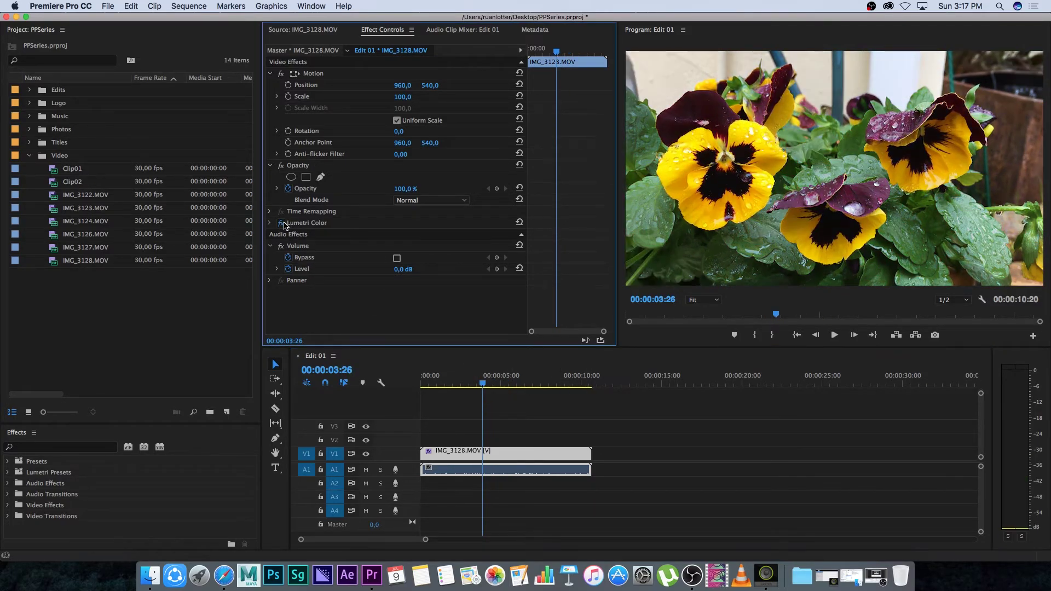
left_click(281, 223)
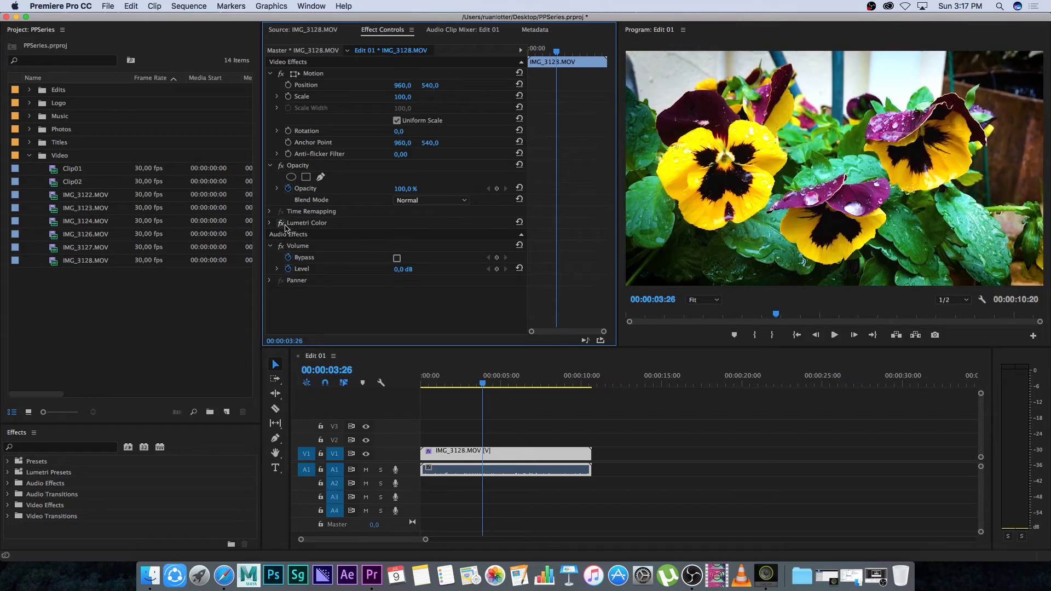
left_click(281, 224)
left_click(281, 224)
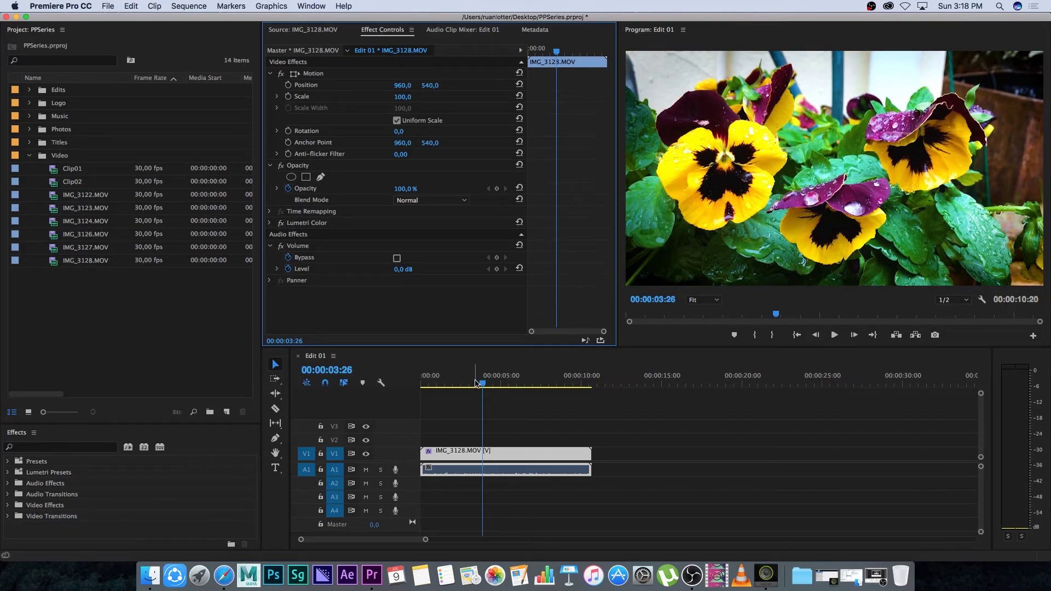